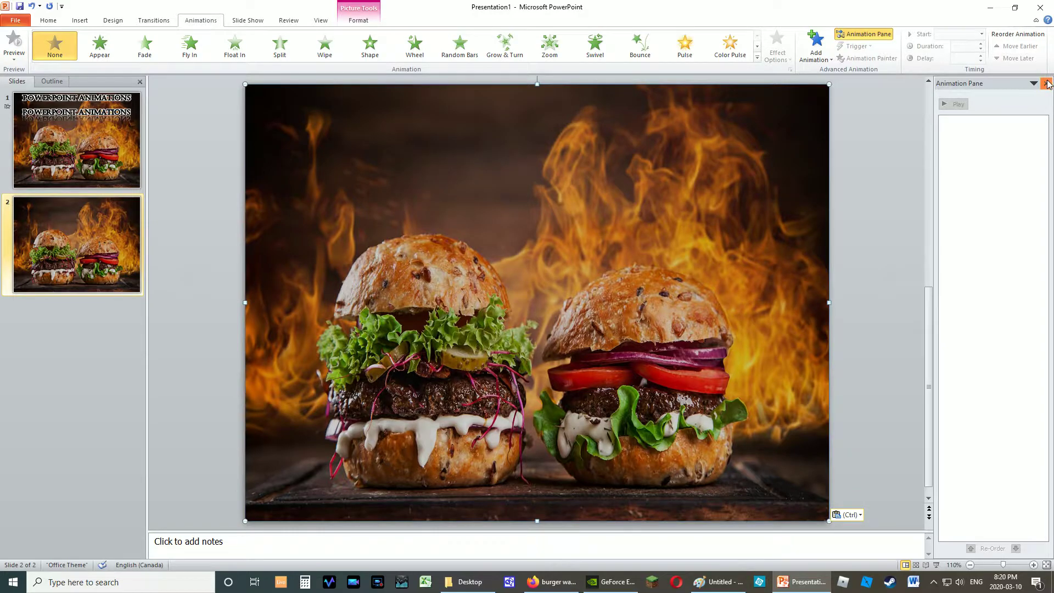
# Duplicate the burger picture on slide 2 and offset the copy diagonally so both pictures can be selected.
pyautogui.moveTo(616, 262); pyautogui.dragTo(564, 230)
pyautogui.moveTo(567, 226); pyautogui.dragTo(552, 214)
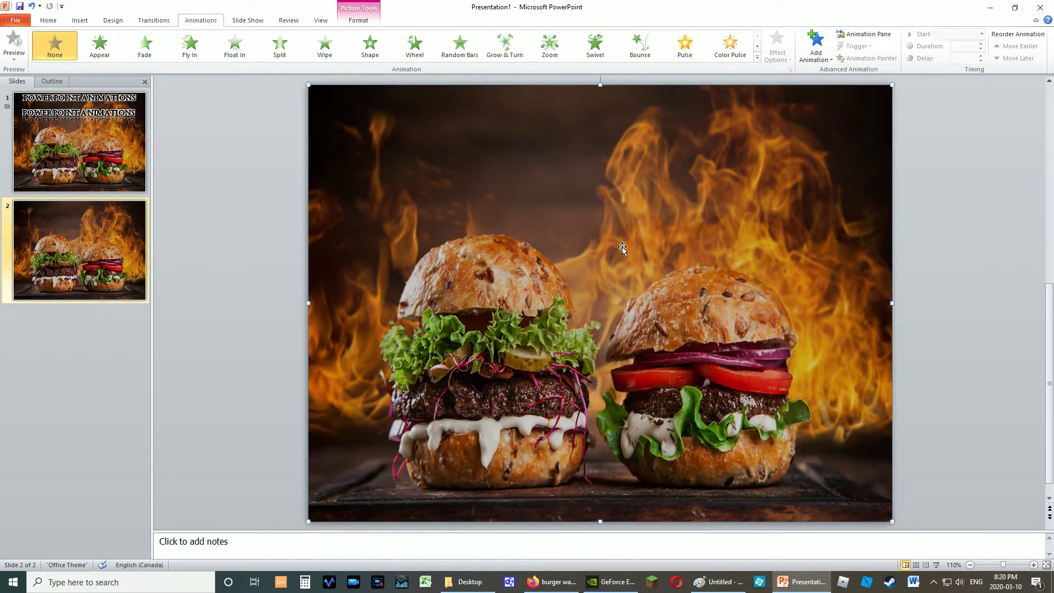
pyautogui.hotkey('ctrl', 'c')
pyautogui.hotkey('ctrl', 'v')
pyautogui.moveTo(611, 262); pyautogui.dragTo(672, 300)
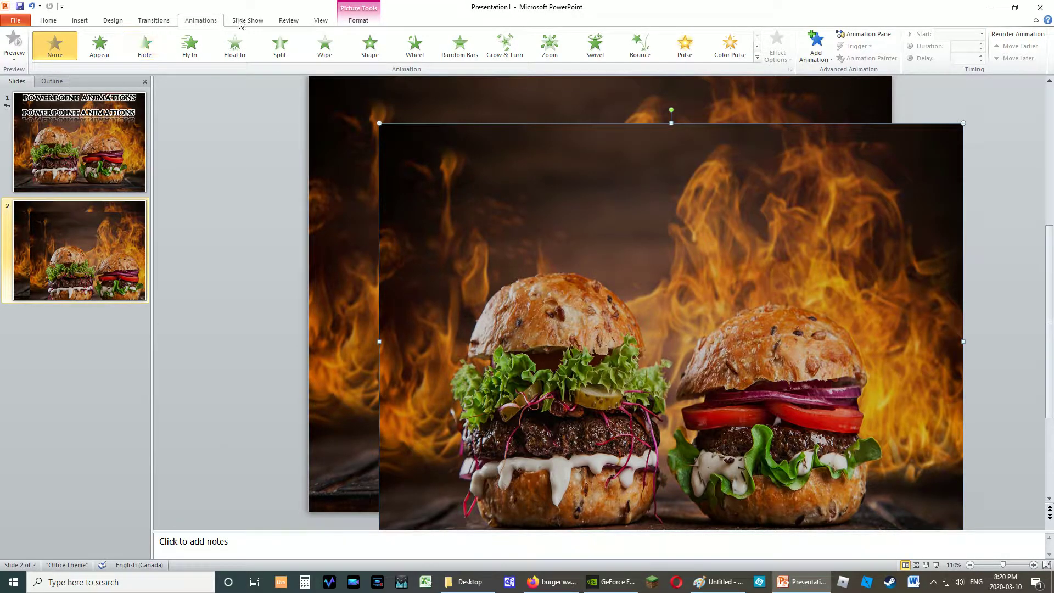
# Darken the copied burger picture by setting its brightness to -63%.
pyautogui.rightClick(518, 198)
pyautogui.click(567, 355)
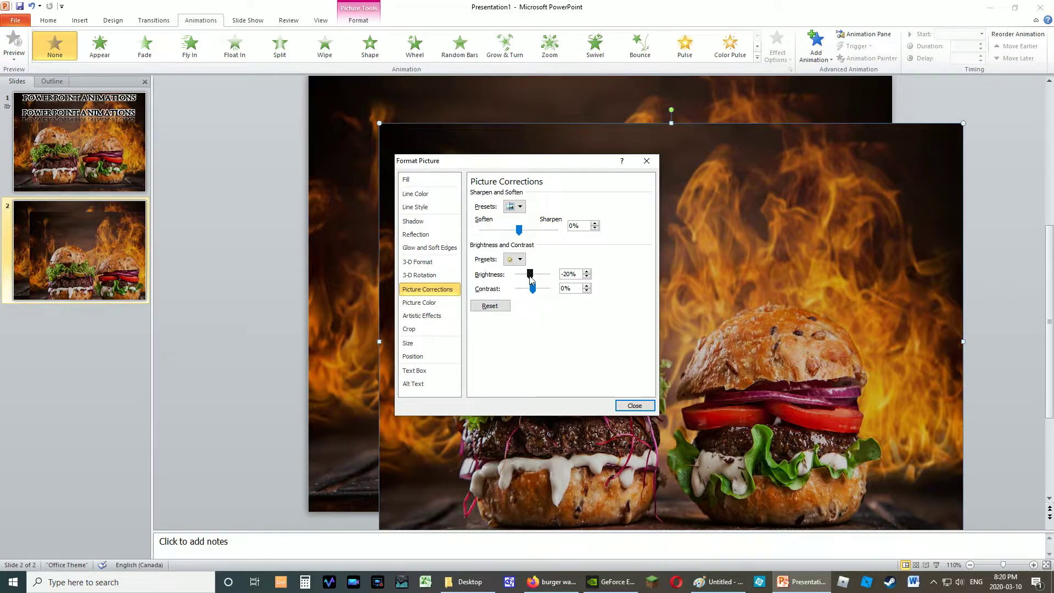
pyautogui.moveTo(530, 277); pyautogui.dragTo(522, 277)
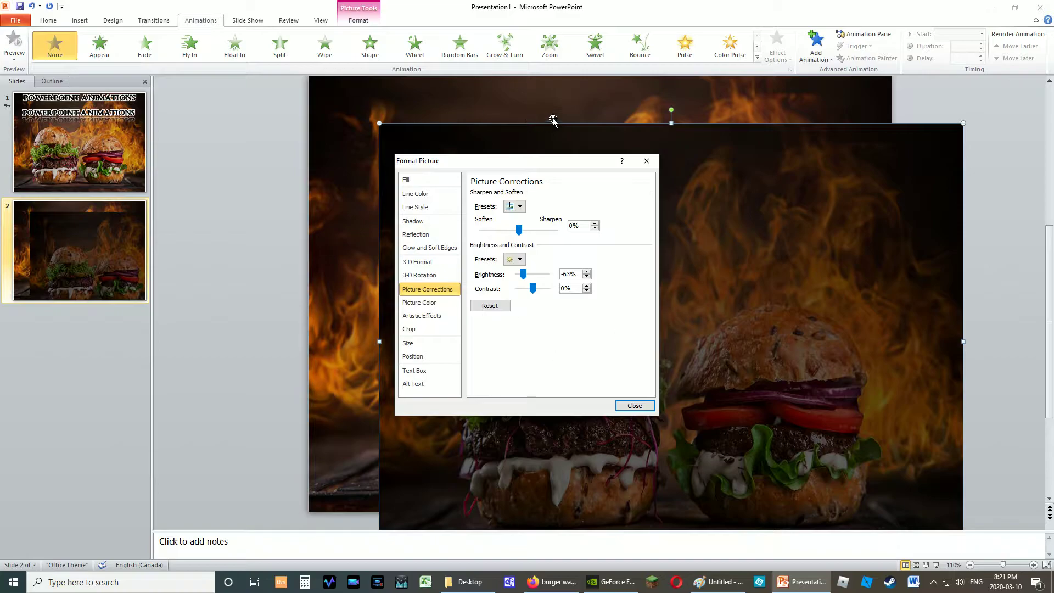
# Set the original burger picture's brightness to 8% and finish formatting the pictures.
pyautogui.click(453, 106)
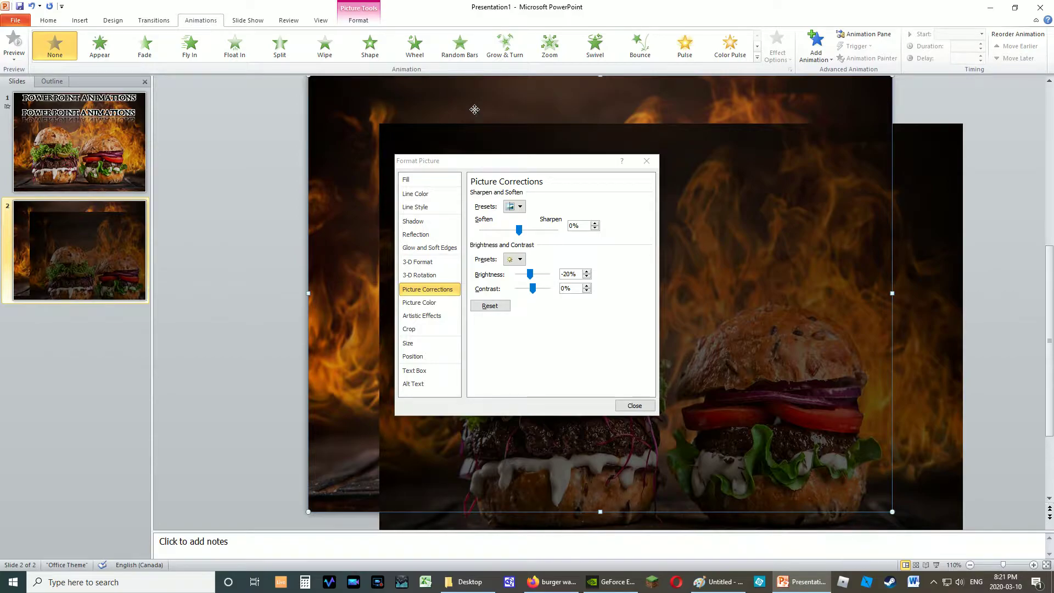
pyautogui.moveTo(530, 274); pyautogui.dragTo(534, 276)
pyautogui.click(586, 277)
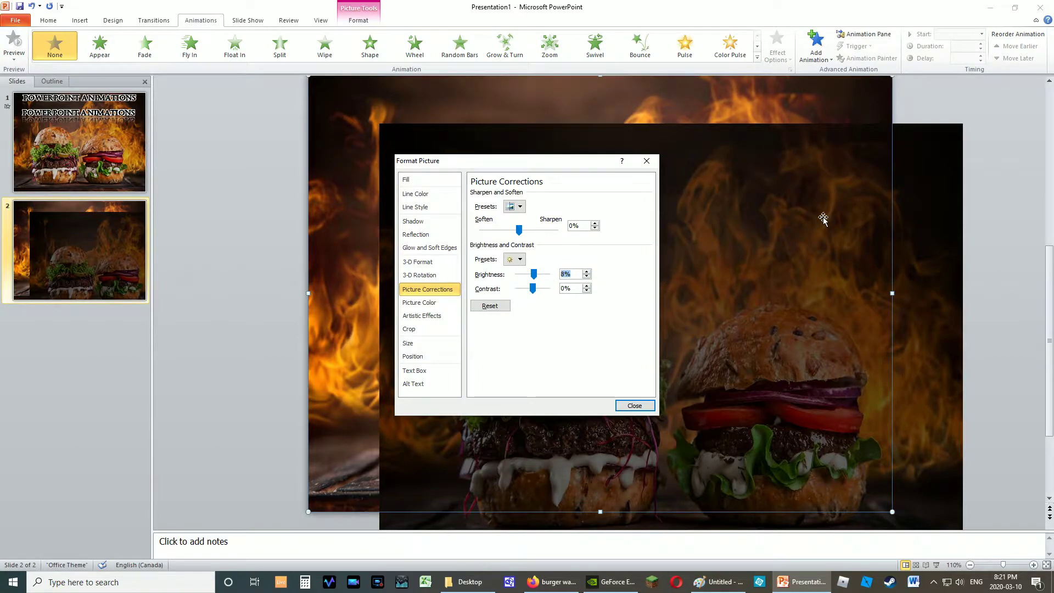
pyautogui.click(903, 228)
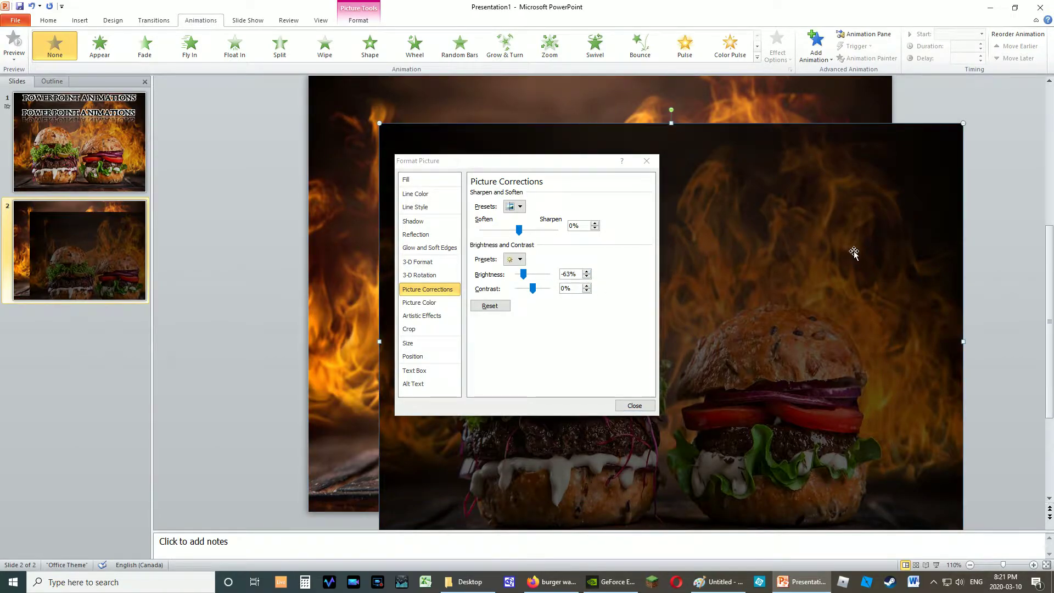
pyautogui.click(644, 409)
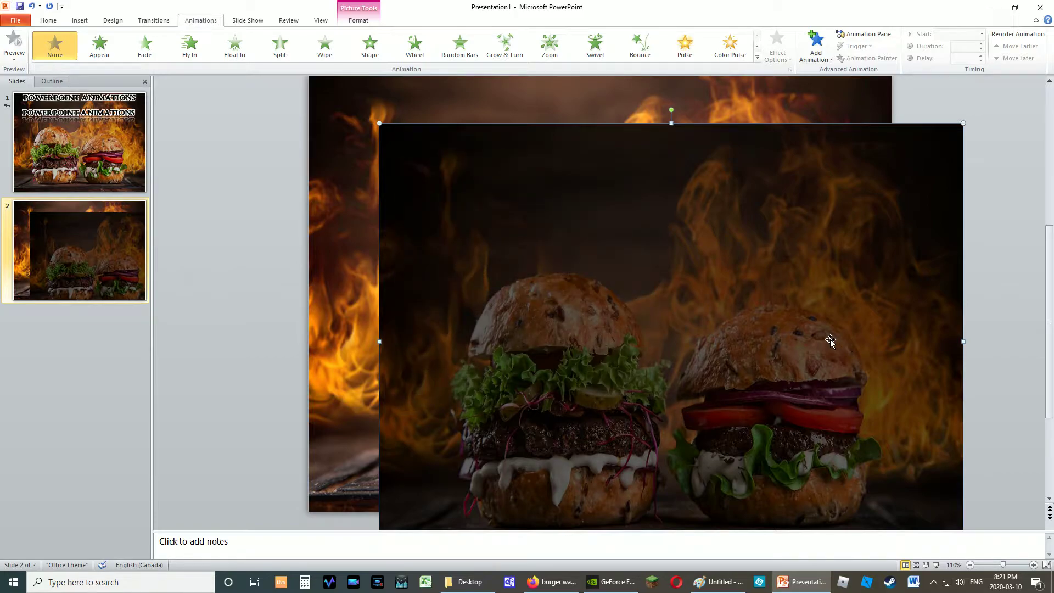
# Move the dark burger picture exactly over the bright one and send it to the back.
pyautogui.moveTo(828, 337); pyautogui.dragTo(758, 290)
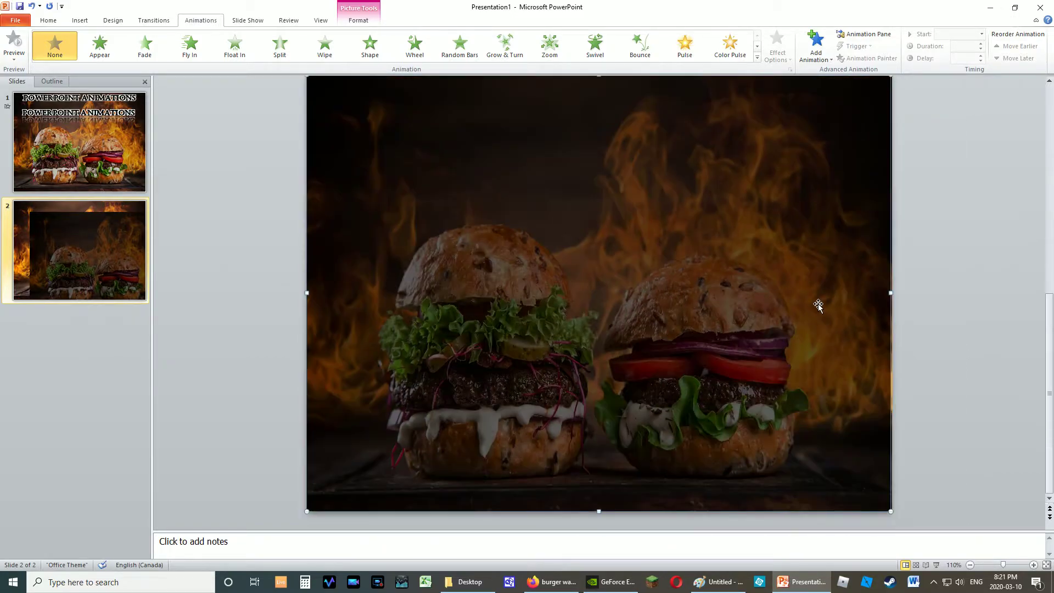
pyautogui.click(48, 21)
pyautogui.click(541, 55)
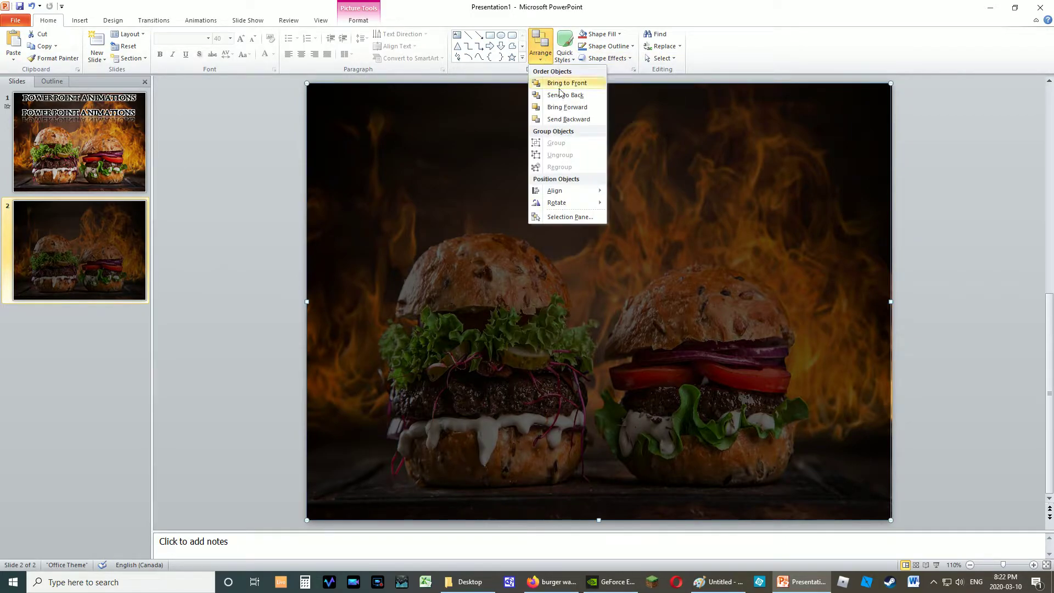
pyautogui.click(568, 92)
# Add the Shape exit animation to the bright burger picture.
pyautogui.click(628, 253)
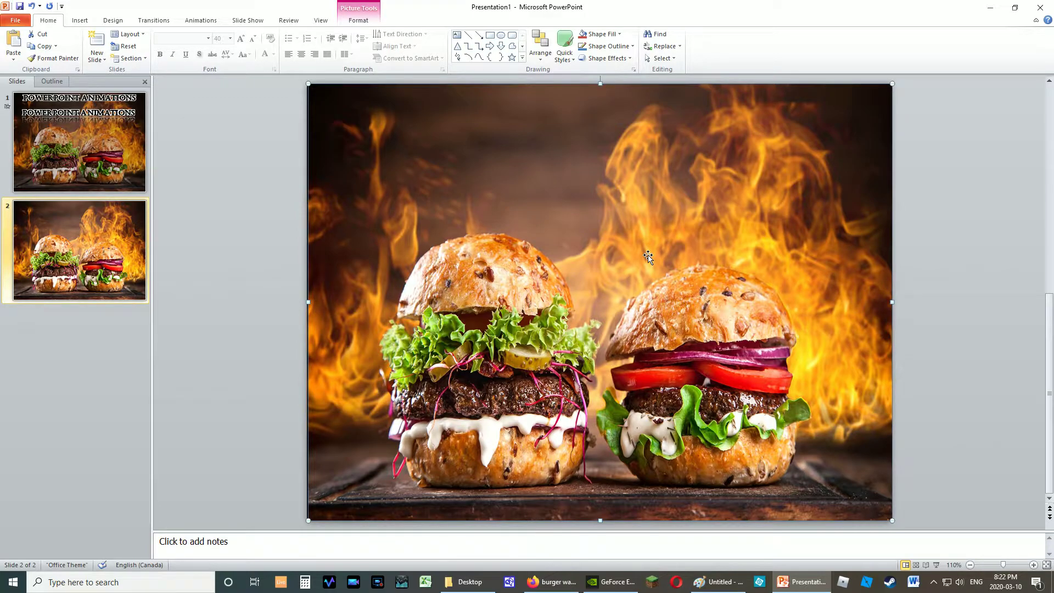
pyautogui.click(201, 21)
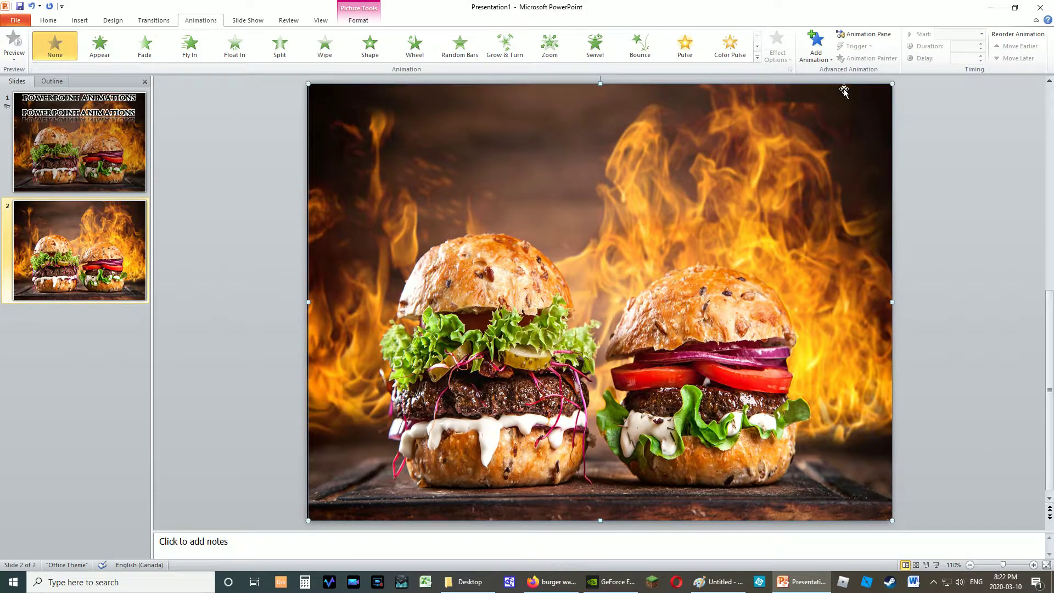
pyautogui.click(823, 58)
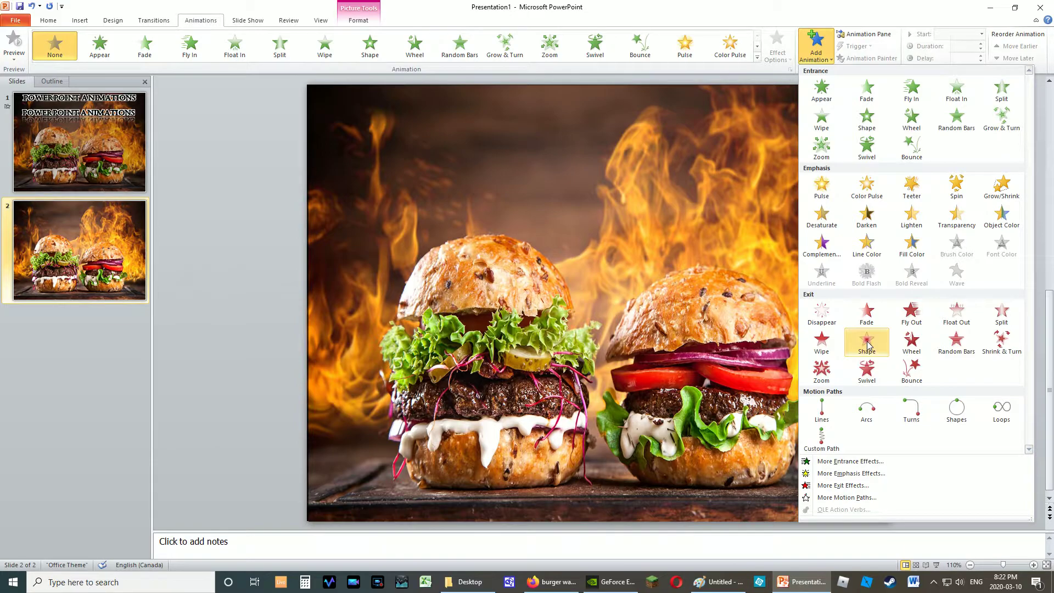
pyautogui.click(867, 344)
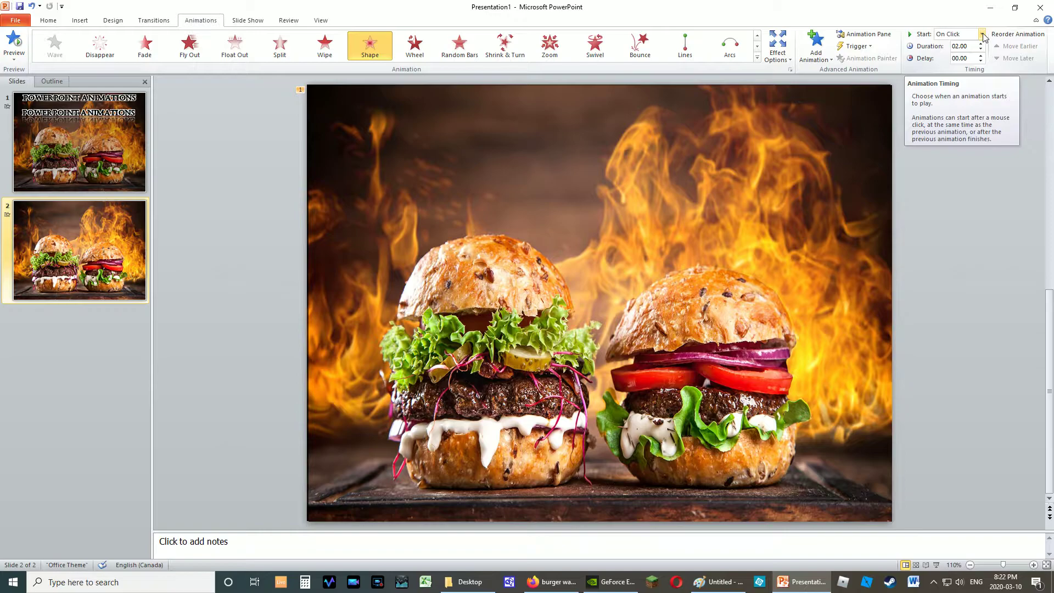
# Make the Shape exit animation start With Previous and set its delay to 02.00 seconds.
pyautogui.click(982, 34)
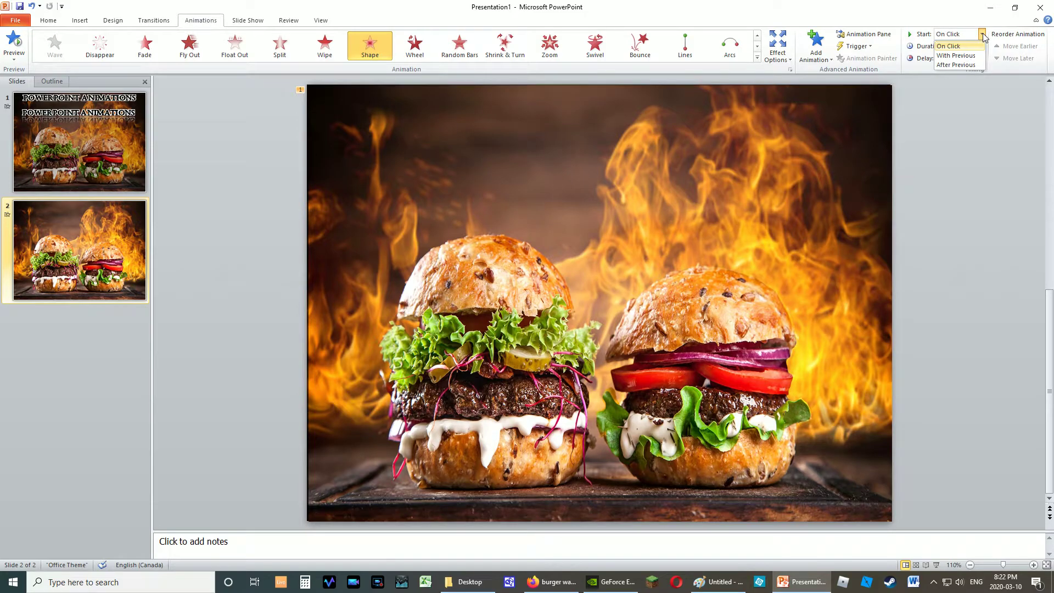
pyautogui.click(958, 56)
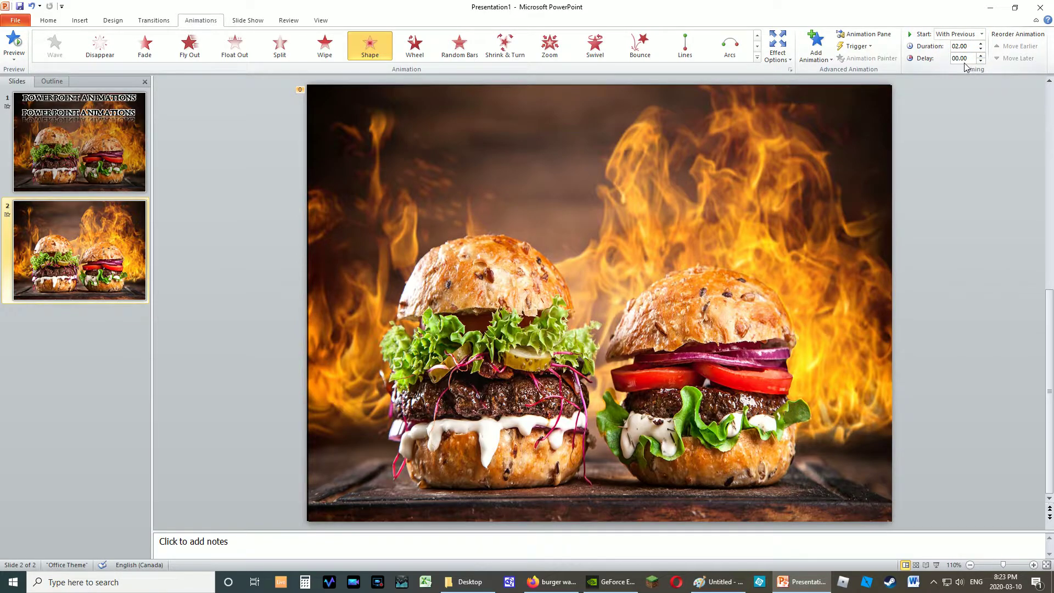
pyautogui.click(980, 57)
pyautogui.click(980, 56)
pyautogui.click(980, 57)
pyautogui.click(981, 34)
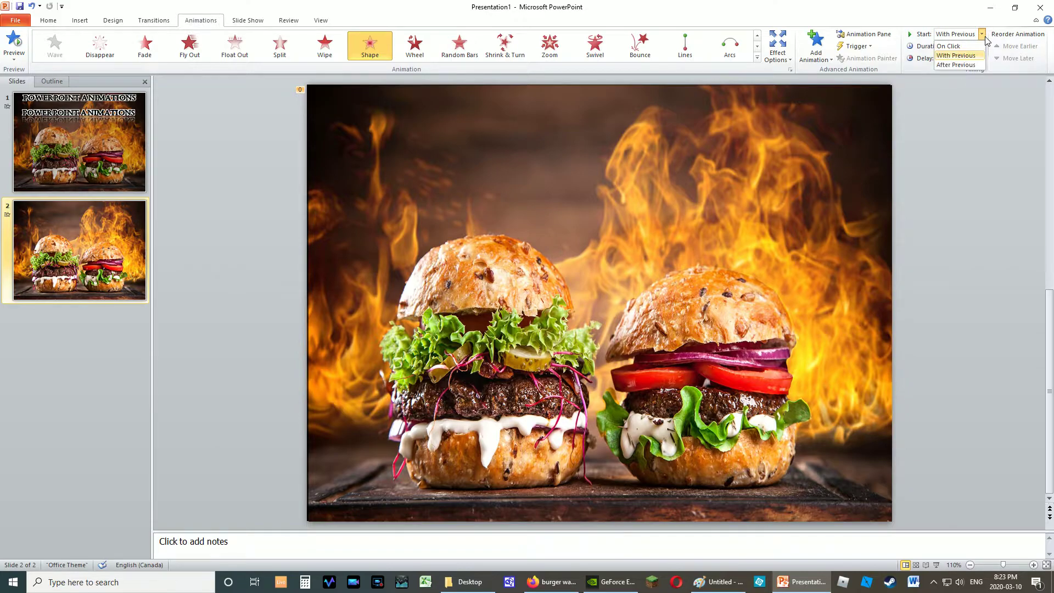
pyautogui.click(1001, 127)
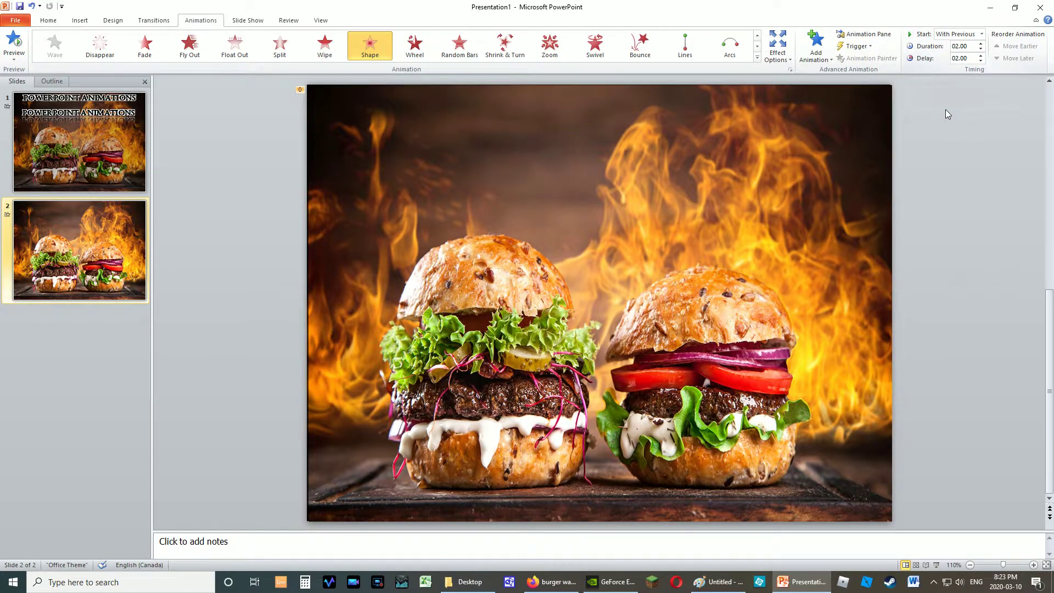
# Fine-tune the delay of the bright picture's Shape exit animation by stepping it up and down.
pyautogui.click(981, 56)
pyautogui.click(982, 61)
pyautogui.click(981, 62)
pyautogui.click(981, 62)
pyautogui.click(981, 61)
pyautogui.click(982, 61)
pyautogui.click(981, 56)
pyautogui.click(980, 56)
pyautogui.click(980, 56)
# Copy the upper "POWERPOINT ANIMATIONS" title from slide 1 and paste it onto slide 2.
pyautogui.click(96, 113)
pyautogui.click(492, 130)
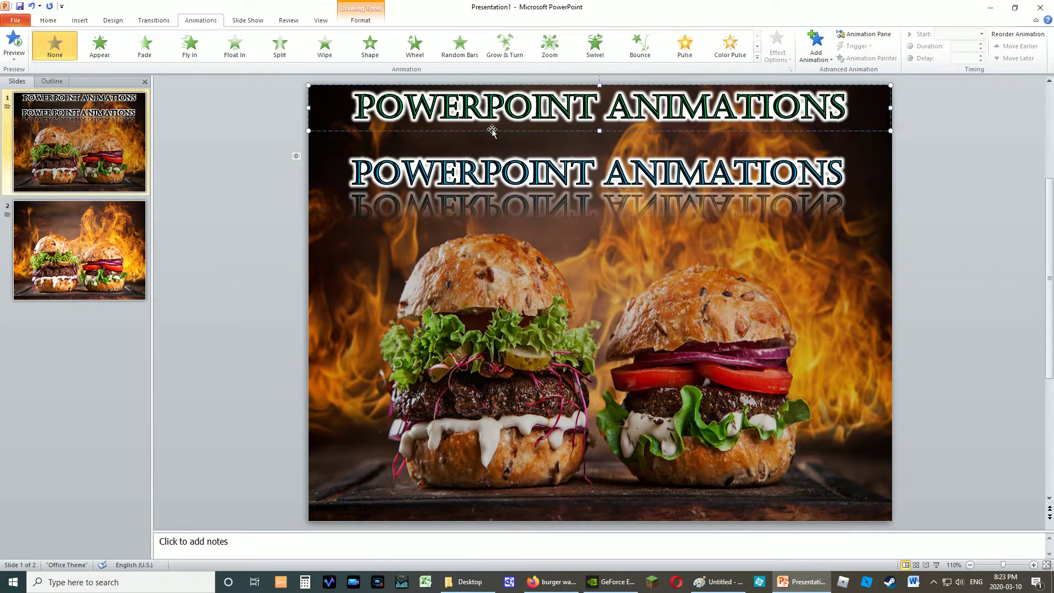
pyautogui.hotkey('ctrl', 'c')
pyautogui.click(82, 250)
pyautogui.hotkey('ctrl', 'v')
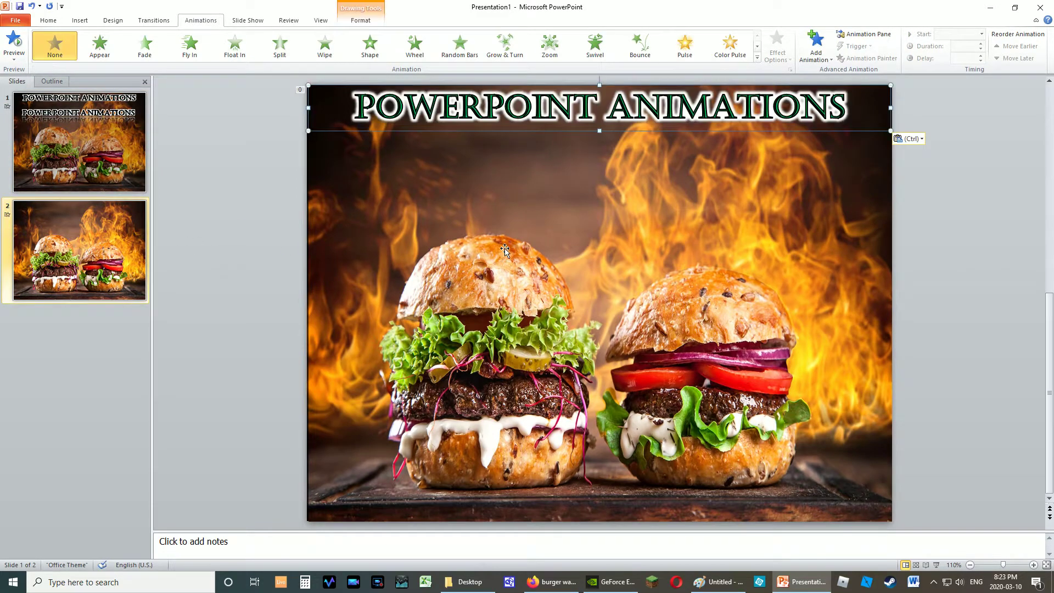